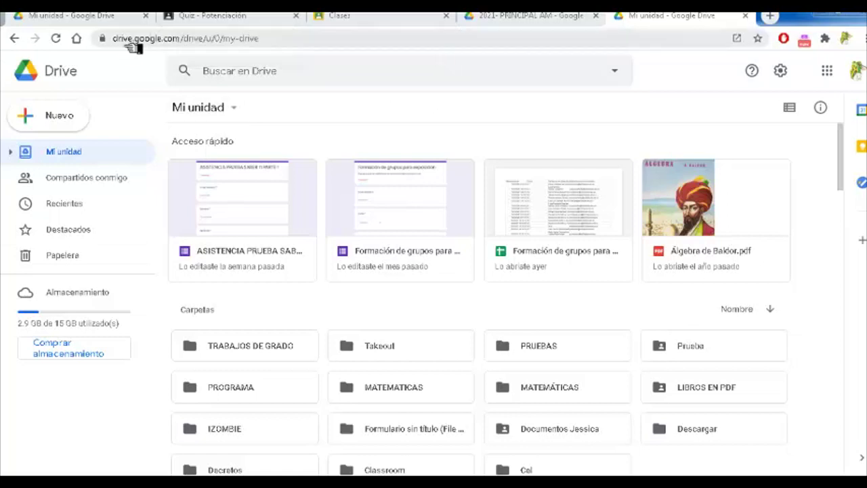
# - Display the options for creating new Drive items, including Google Forms, and close that Drive page
pyautogui.click(66, 123)
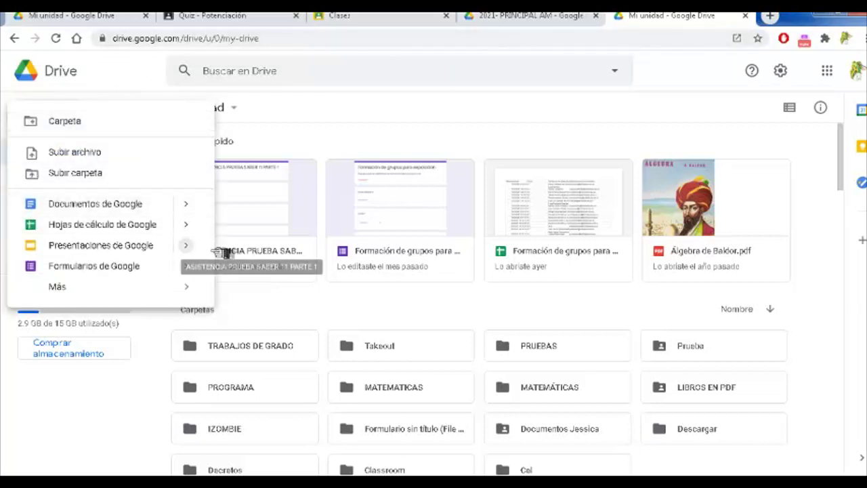
pyautogui.moveTo(192, 277)
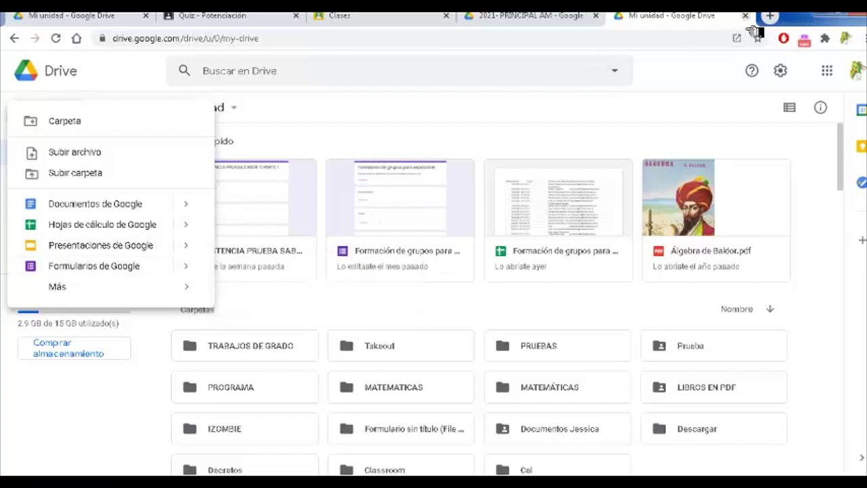
pyautogui.hotkey('ctrl', 'w')
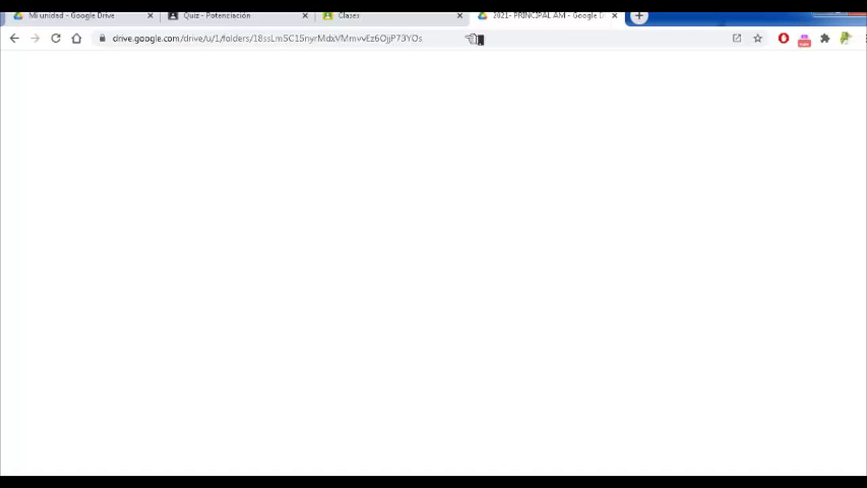
# - Switch to Google Classroom and open the classwork page of the MATEMÁTICAS GRADO 7-1 class
pyautogui.click(349, 15)
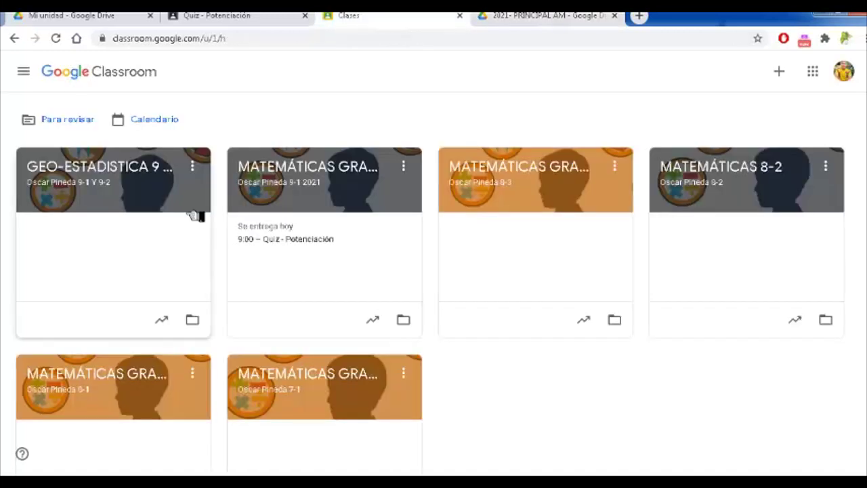
pyautogui.click(358, 388)
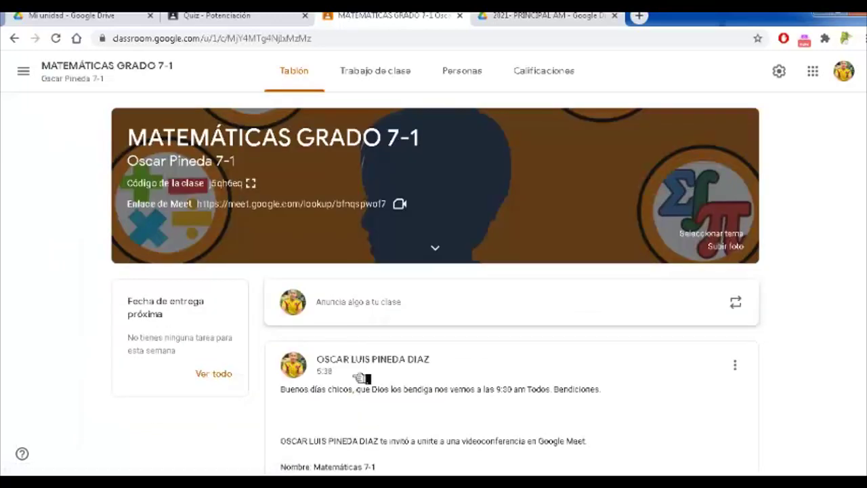
pyautogui.click(394, 81)
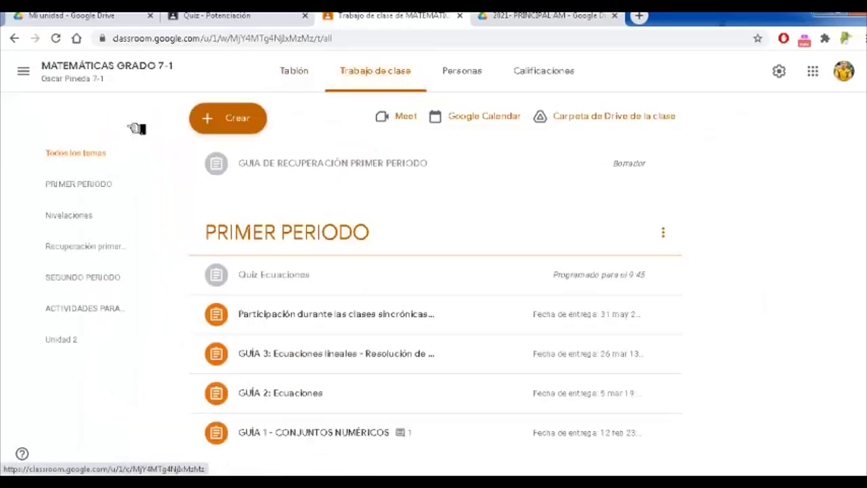
# - Create a new quiz assignment (Tarea de cuestionario) in the class
pyautogui.click(225, 132)
pyautogui.click(225, 132)
pyautogui.click(226, 132)
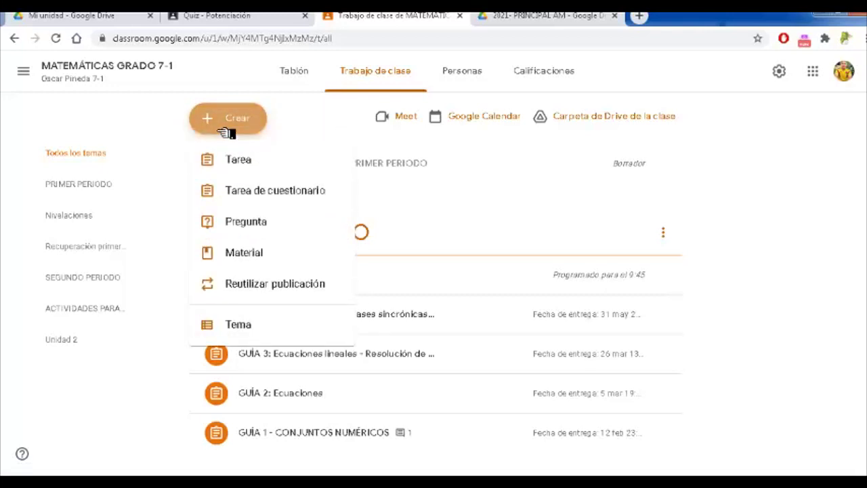
pyautogui.click(284, 191)
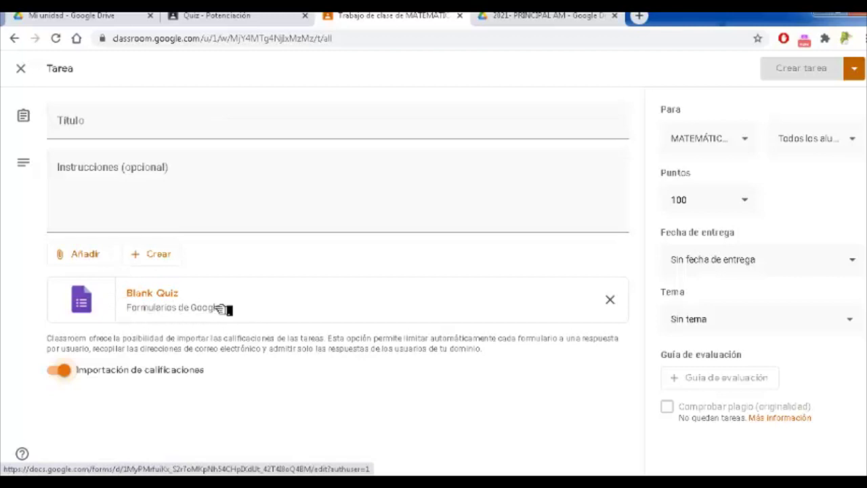
# - Open the attached Blank Quiz form, view its general and quiz settings without changing them, and close the form
pyautogui.click(182, 307)
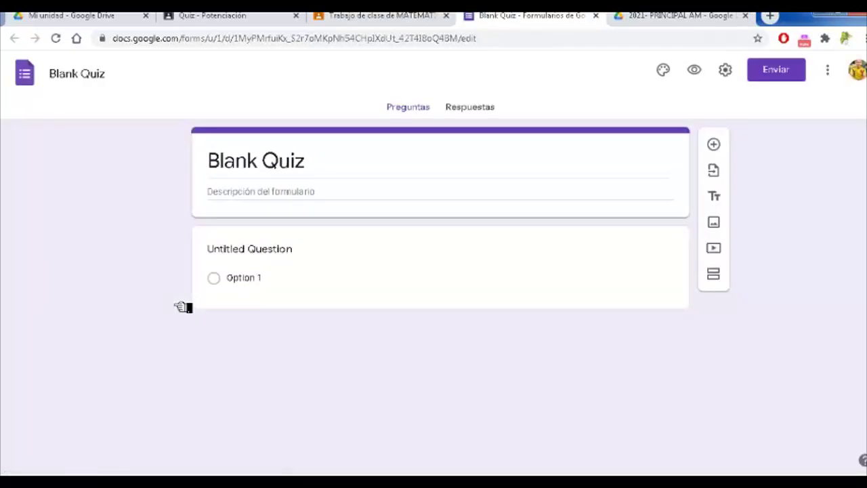
pyautogui.click(733, 76)
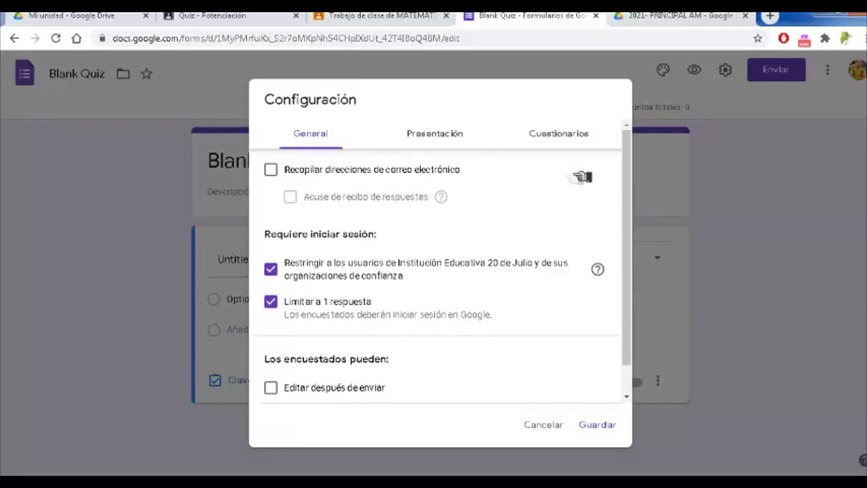
pyautogui.click(569, 144)
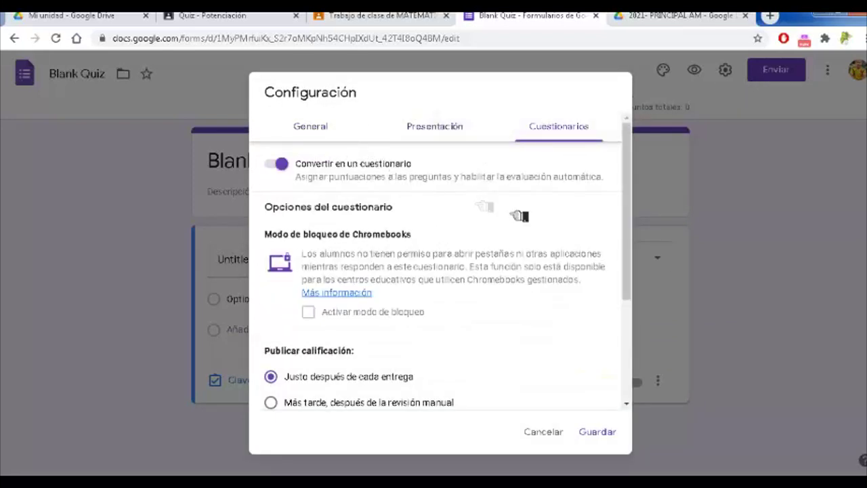
pyautogui.click(550, 439)
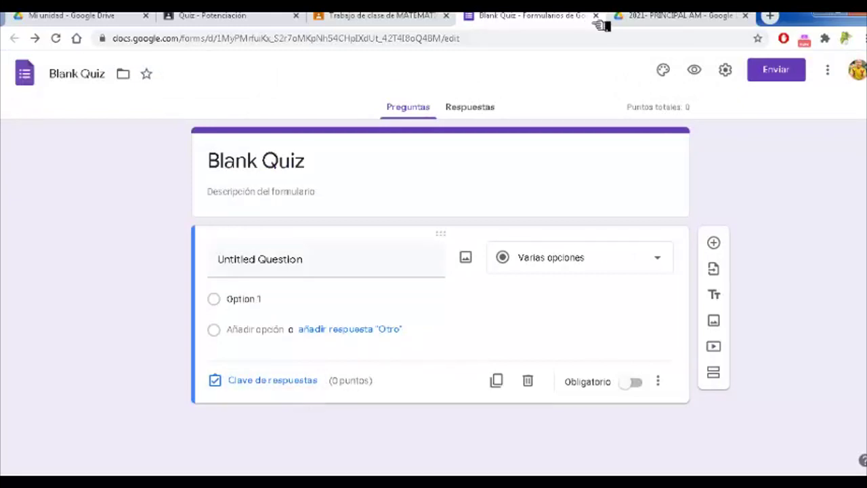
pyautogui.hotkey('ctrl', 'w')
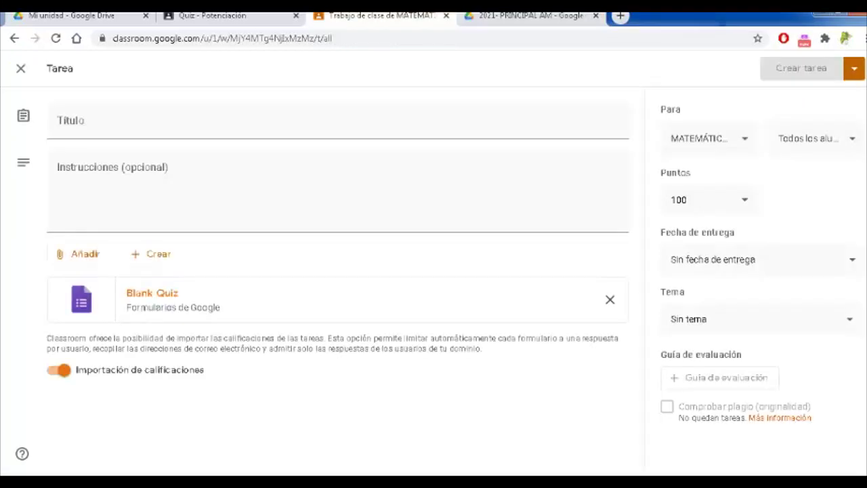
# - Title the quiz assignment "j", switch grade import off and on again, and leave it as a draft
pyautogui.click(271, 132)
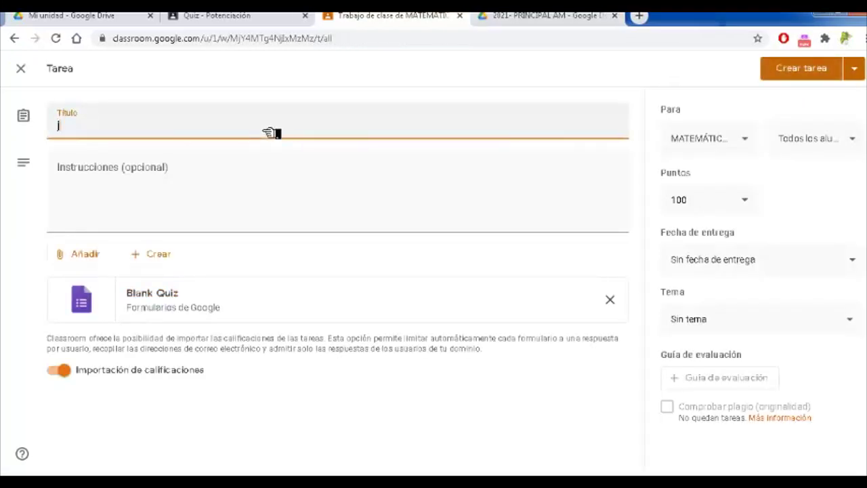
pyautogui.click(66, 381)
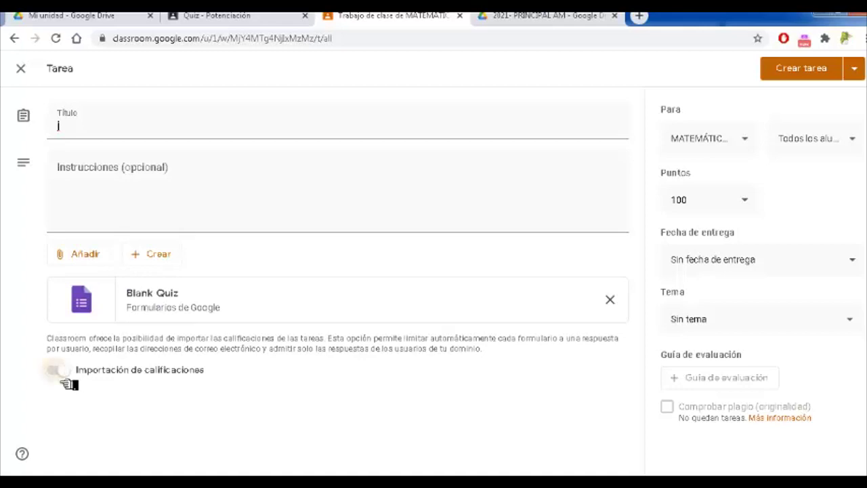
pyautogui.click(67, 380)
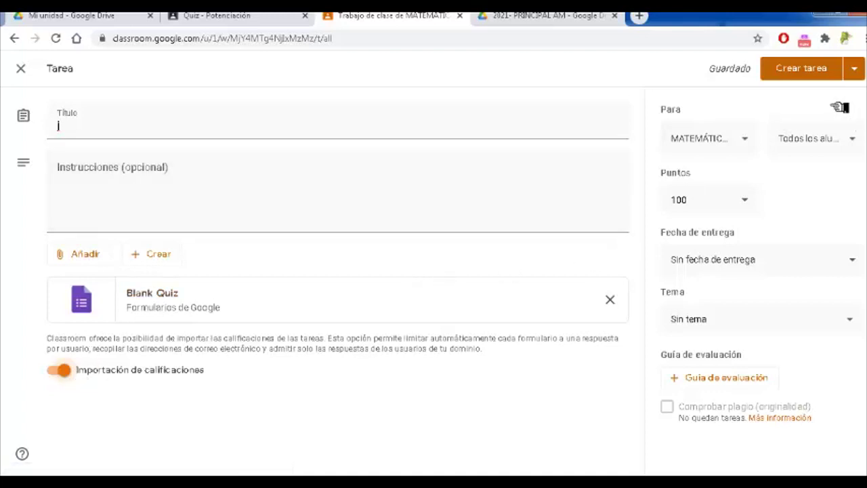
pyautogui.click(21, 68)
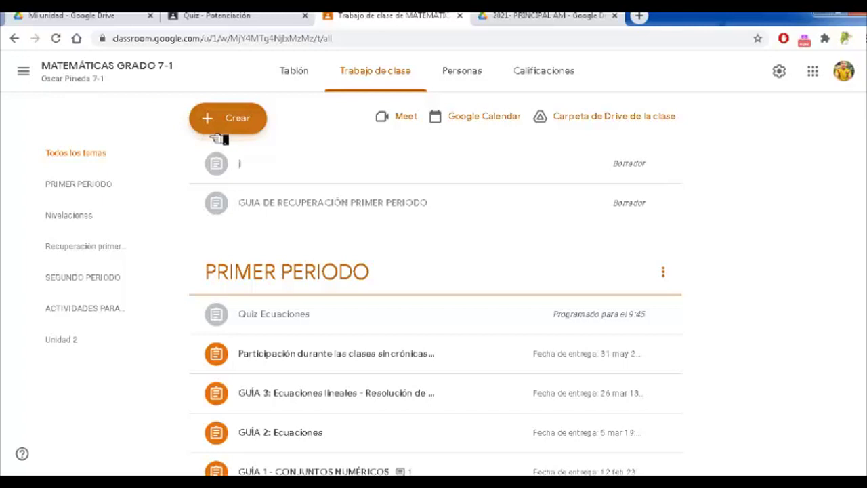
# - Create a new regular assignment and attach the Quiz Potenciación form to it from Google Drive
pyautogui.click(226, 134)
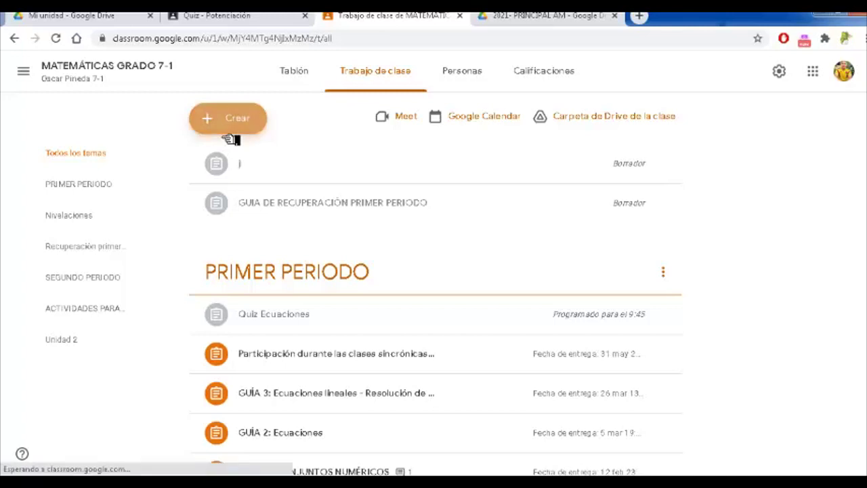
pyautogui.click(229, 164)
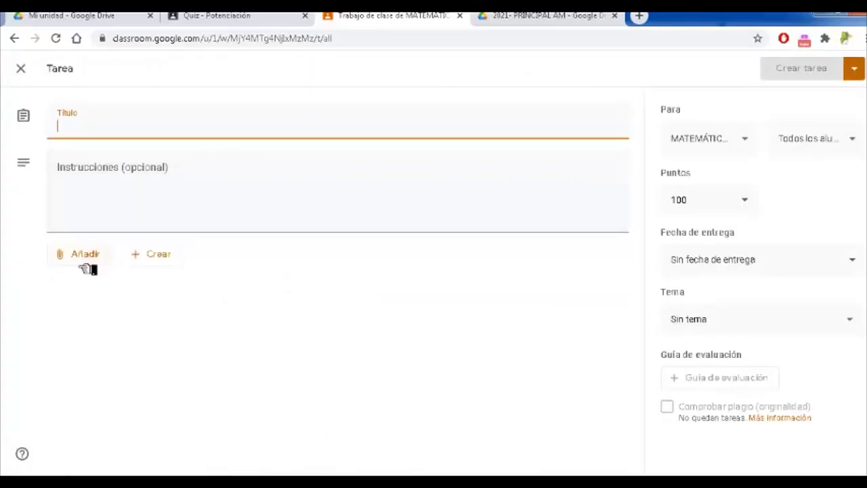
pyautogui.click(83, 263)
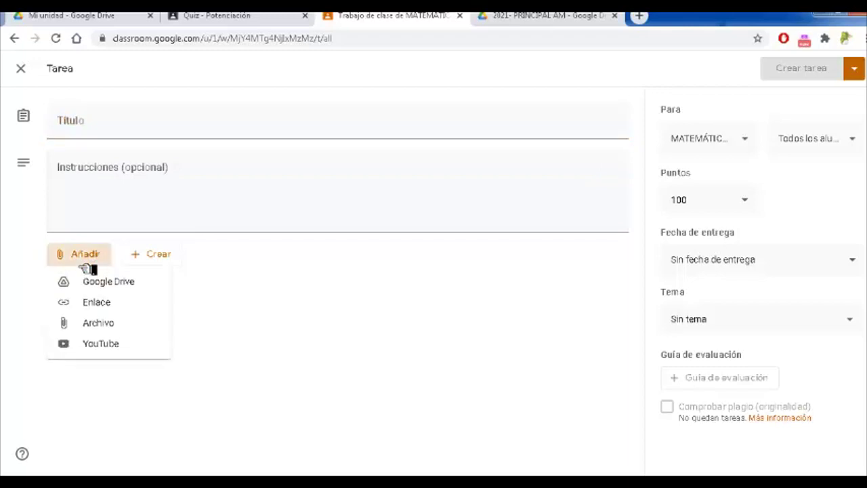
pyautogui.click(135, 293)
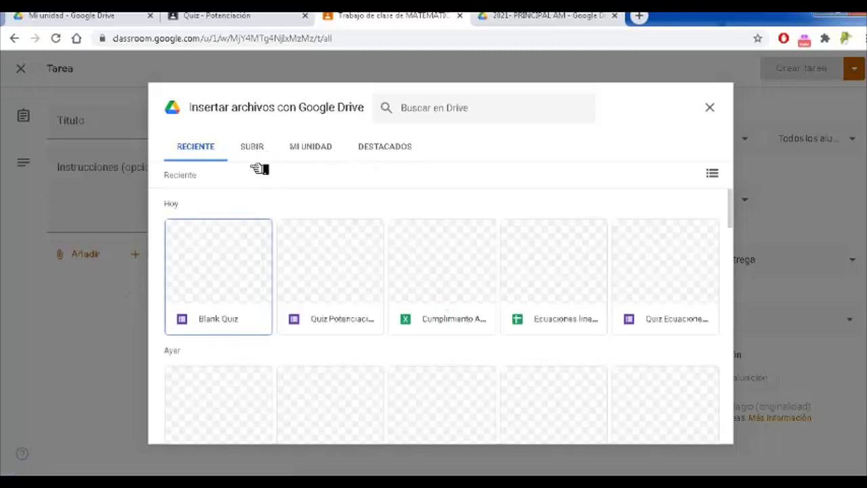
pyautogui.click(311, 330)
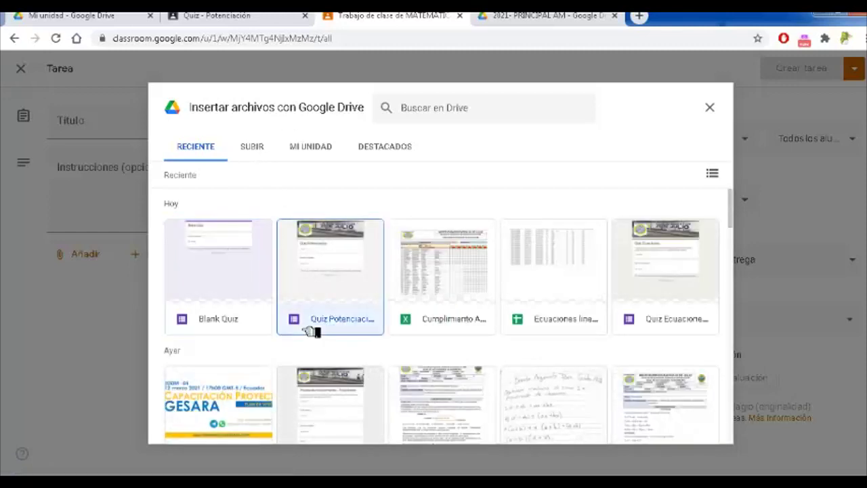
pyautogui.click(698, 436)
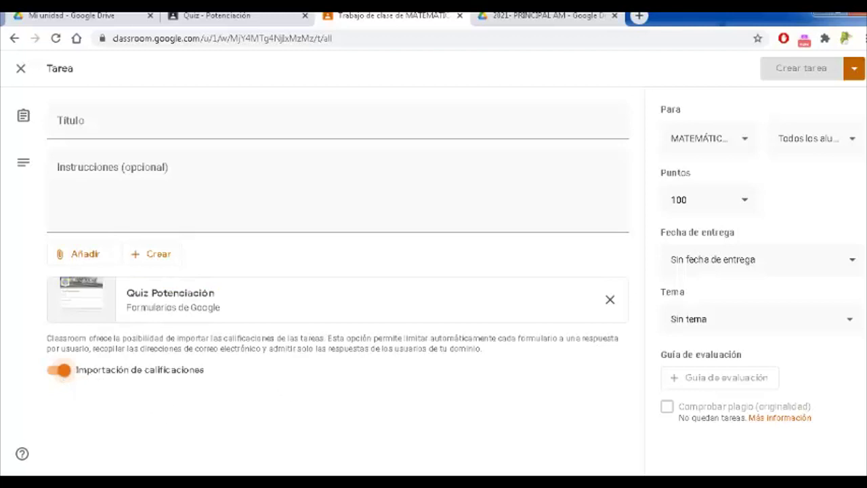
# - Switch to the sticky note, copy its first forms.gle link, and return to the Classroom assignment
pyautogui.hotkey('alt', 'Tab')
pyautogui.doubleClick(748, 283)
pyautogui.hotkey('ctrl', 'c')
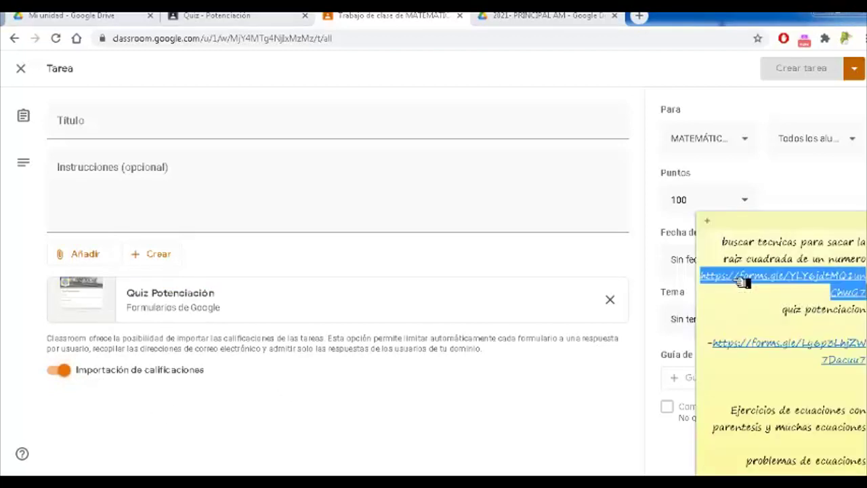
pyautogui.rightClick(747, 284)
pyautogui.click(783, 324)
pyautogui.click(606, 265)
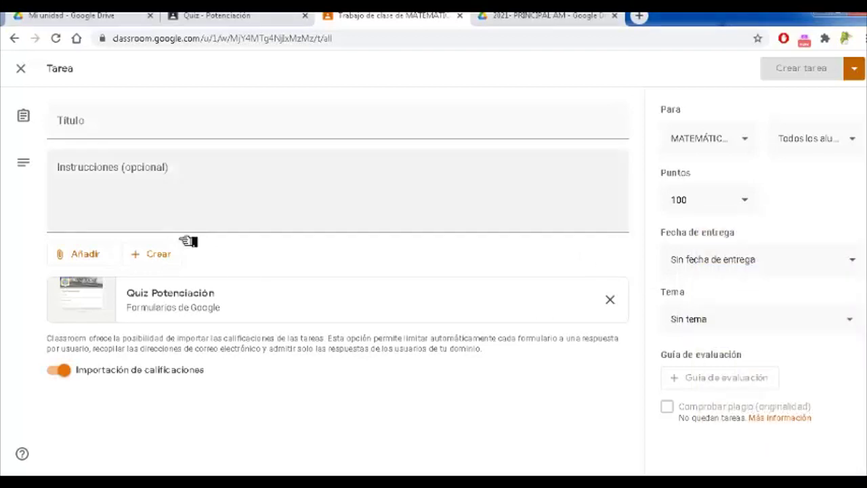
# - Replace the Quiz Potenciación attachment with the copied form link
pyautogui.click(610, 301)
pyautogui.click(97, 261)
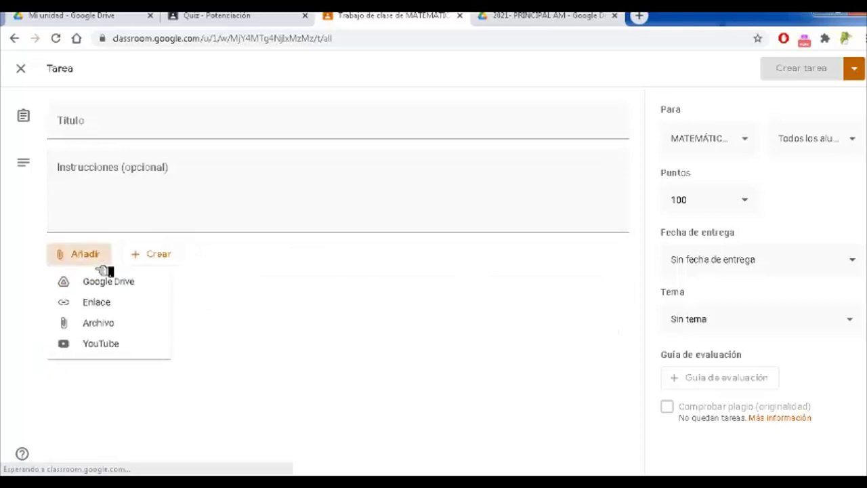
pyautogui.click(127, 311)
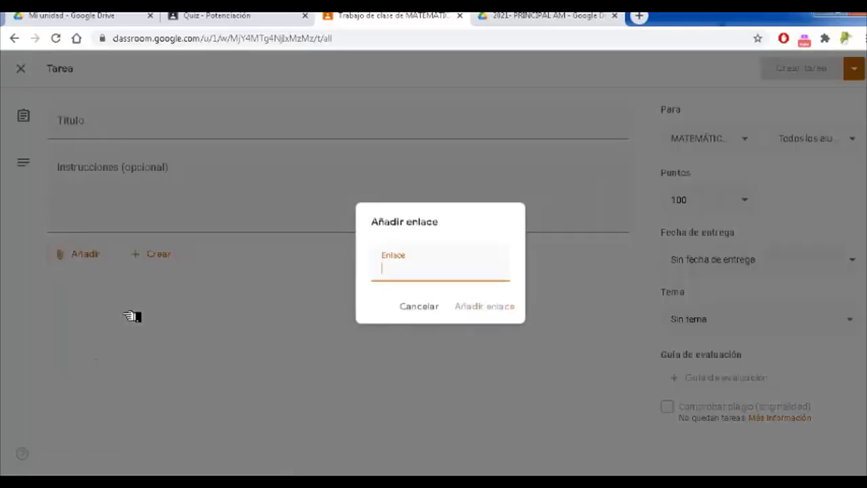
pyautogui.hotkey('ctrl', 'v')
pyautogui.click(474, 310)
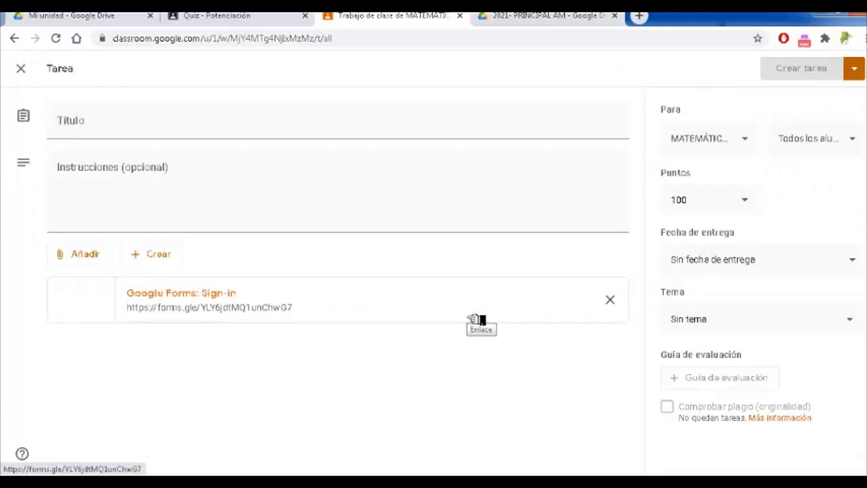
# - Replace the link attachment with the Quiz Potenciación form from Google Drive, and switch its grade import off and on again
pyautogui.click(611, 300)
pyautogui.click(91, 254)
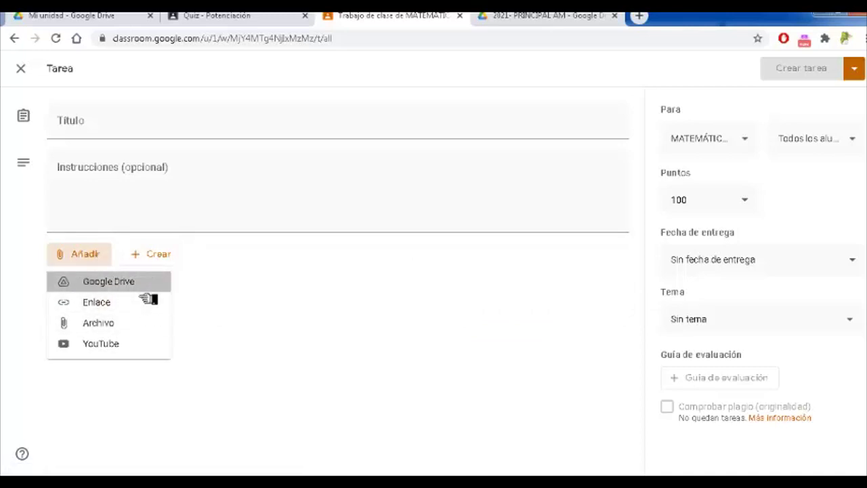
pyautogui.click(128, 281)
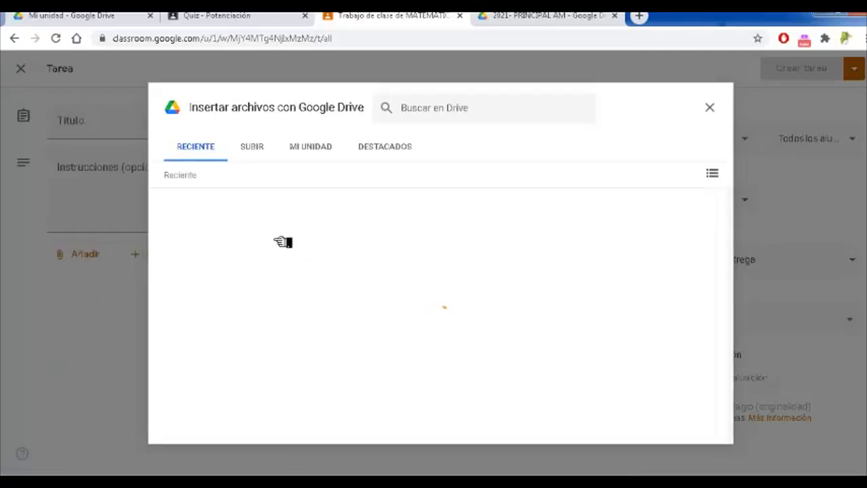
pyautogui.click(378, 264)
pyautogui.click(712, 433)
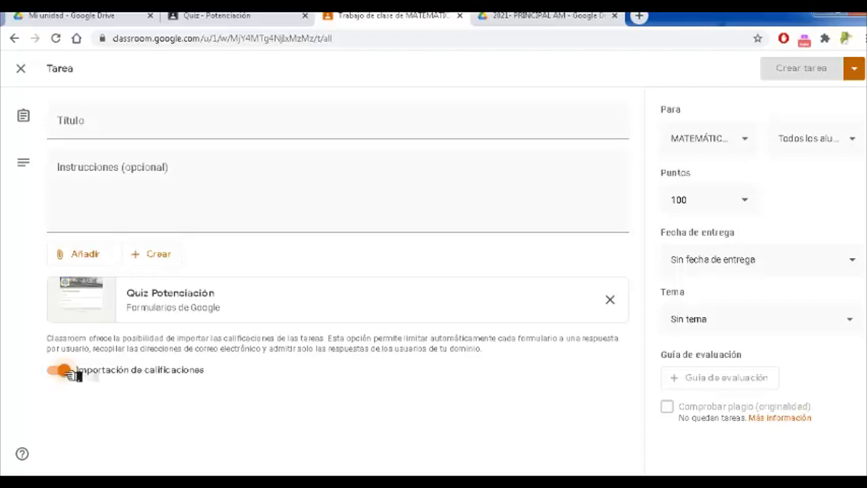
pyautogui.click(63, 370)
pyautogui.click(62, 369)
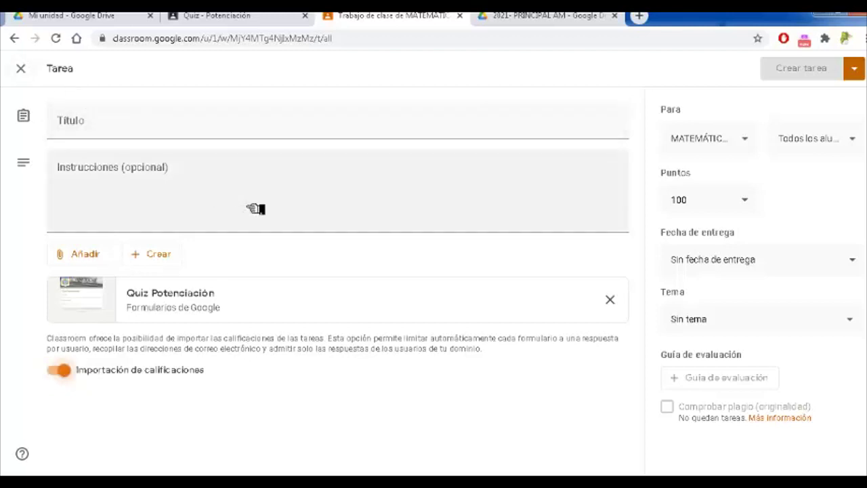
# - Title the assignment "b", display its available topics, and close the assignment page
pyautogui.click(294, 139)
pyautogui.write('b')
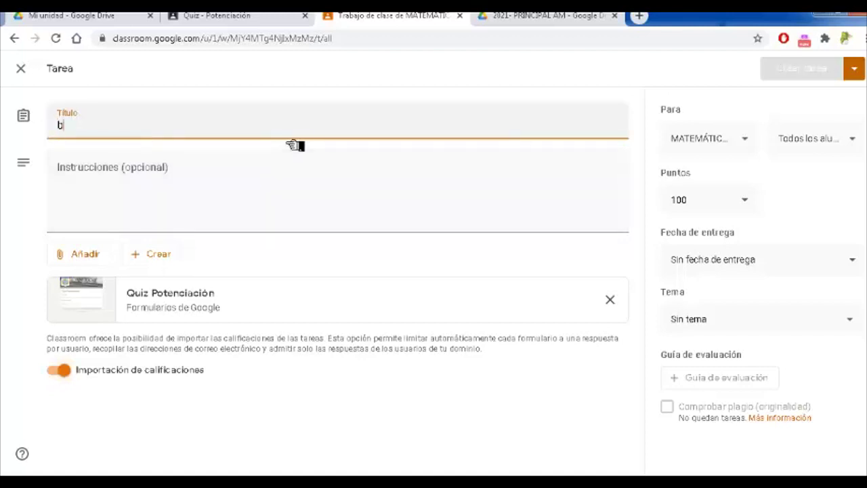
pyautogui.click(706, 330)
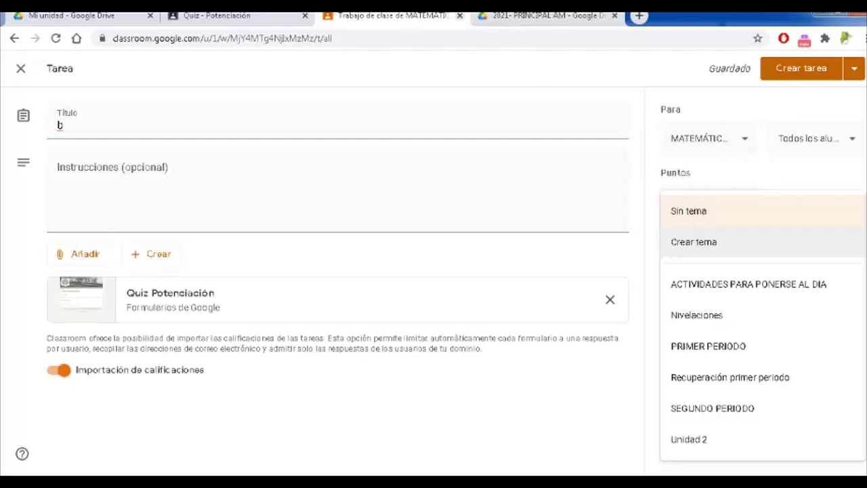
pyautogui.hotkey('ctrl', 'w')
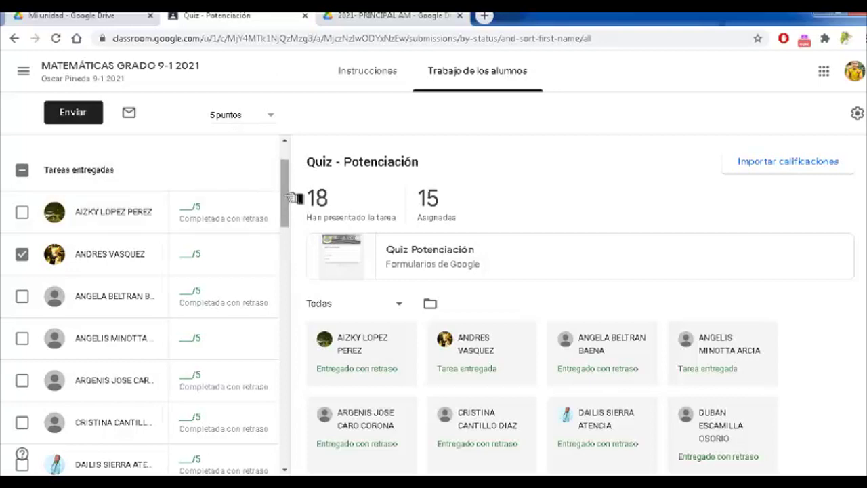
# - Deselect the chosen student's submission and go back to the classwork page of MATEMÁTICAS GRADO 9-1 2021
pyautogui.click(22, 254)
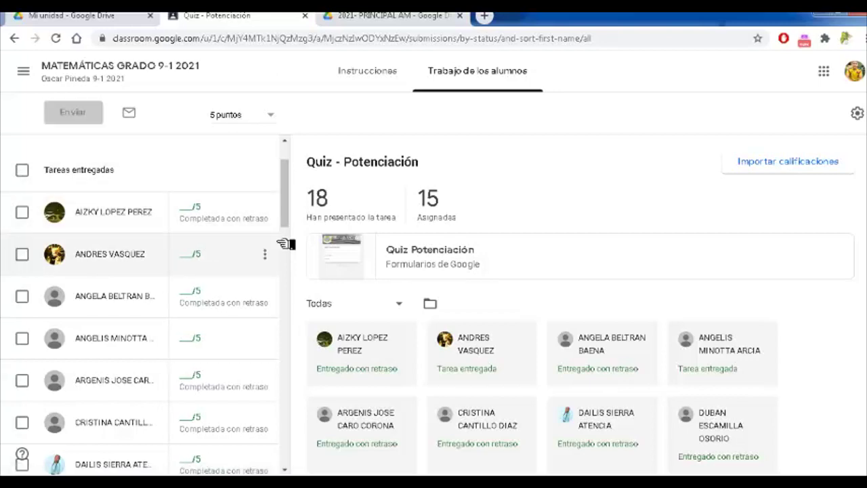
pyautogui.moveTo(287, 212); pyautogui.dragTo(288, 169)
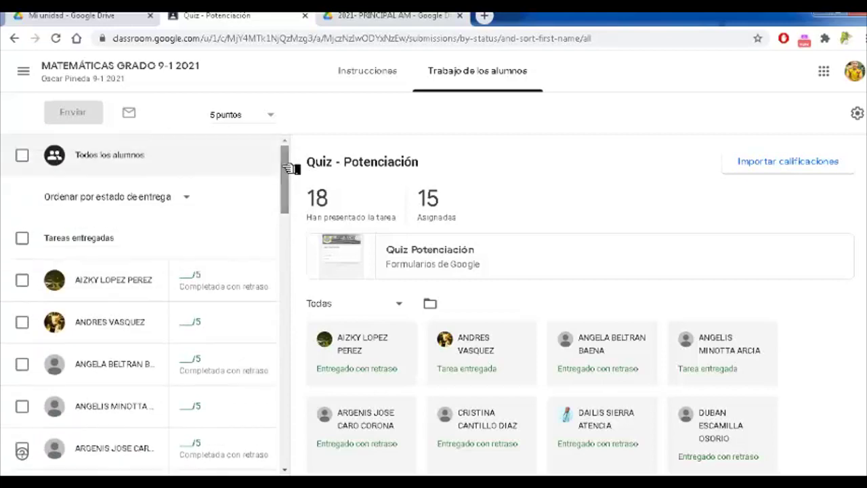
pyautogui.click(95, 77)
pyautogui.click(393, 82)
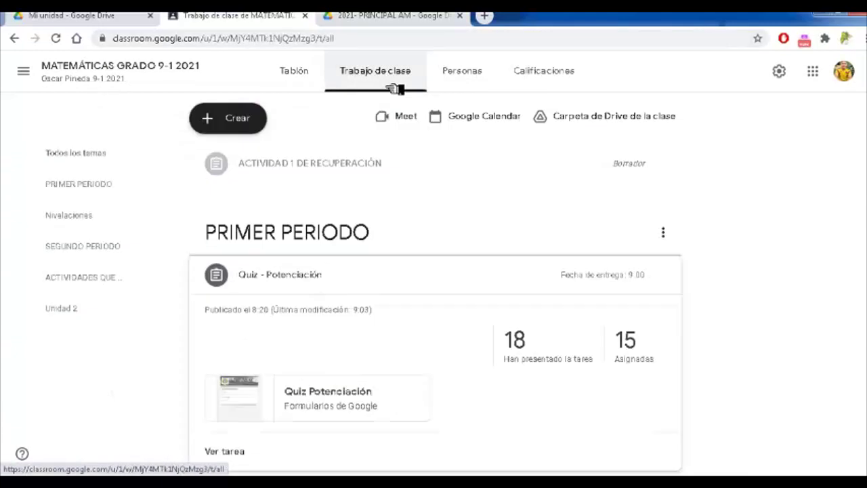
# - Open the turned-in work for Quiz - Potenciación and import the grades from its attached form
pyautogui.click(554, 361)
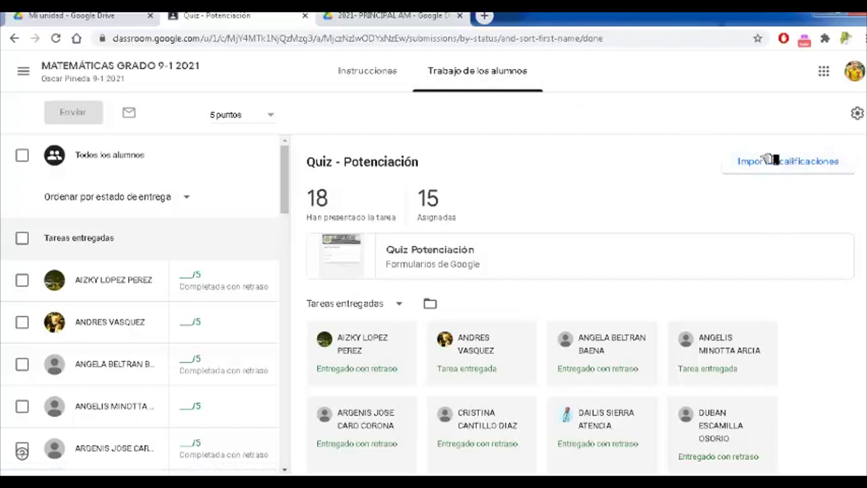
pyautogui.click(808, 180)
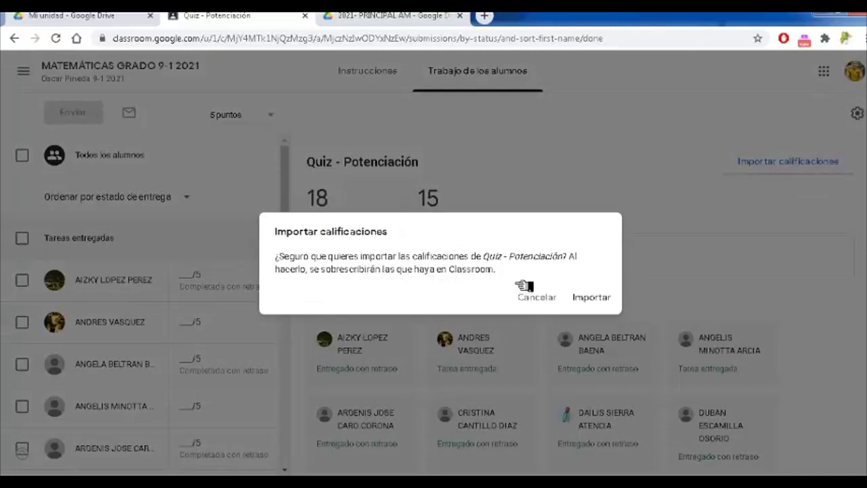
pyautogui.click(606, 300)
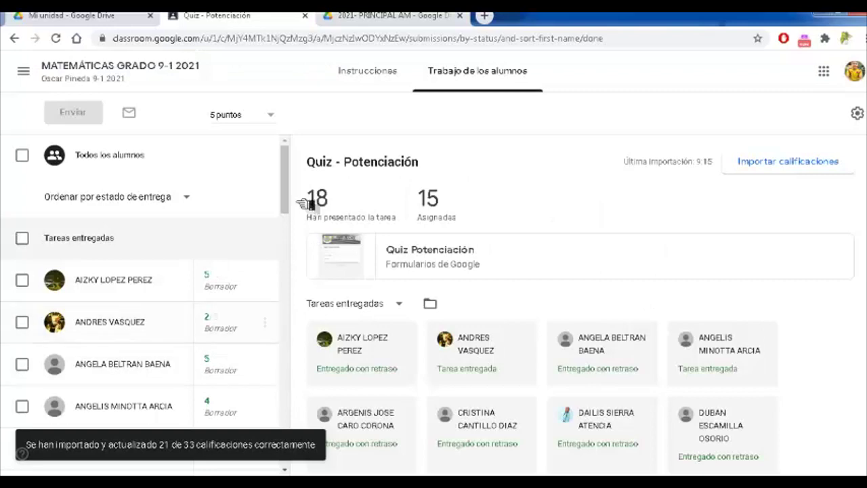
pyautogui.moveTo(294, 200); pyautogui.dragTo(287, 143)
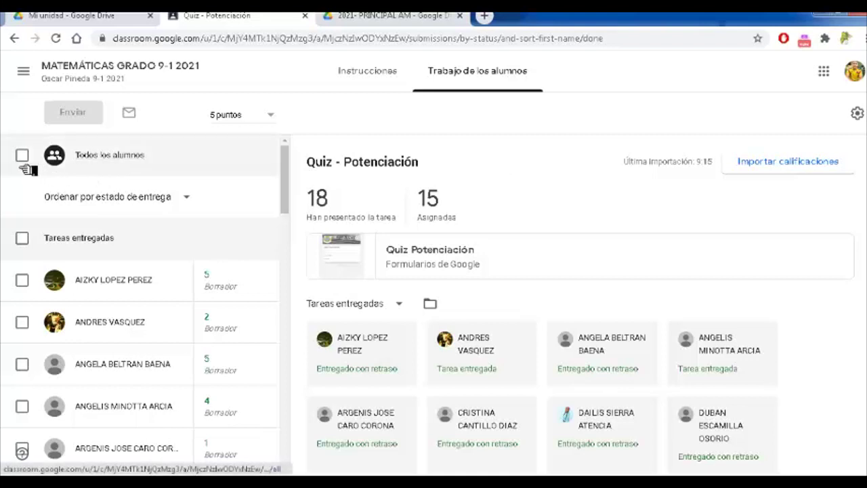
# - Select all turned-in submissions of Quiz - Potenciación and return the graded work to those students
pyautogui.click(25, 241)
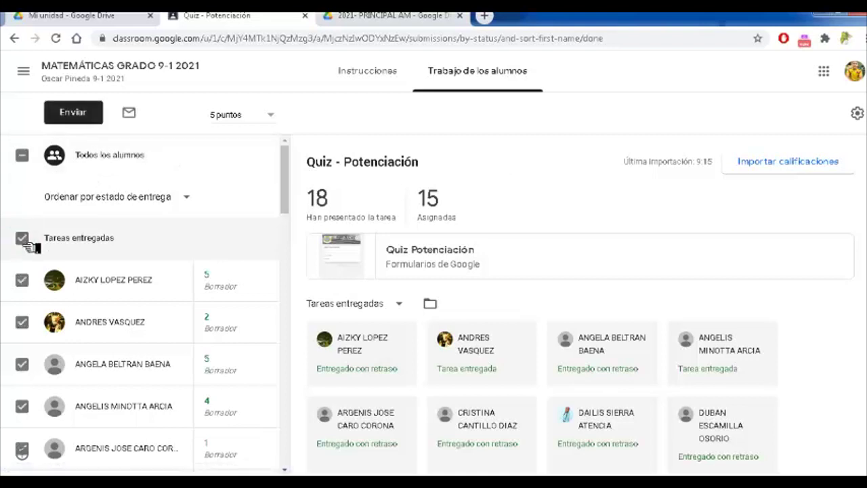
pyautogui.click(95, 120)
pyautogui.scroll(-6, 591, 303)
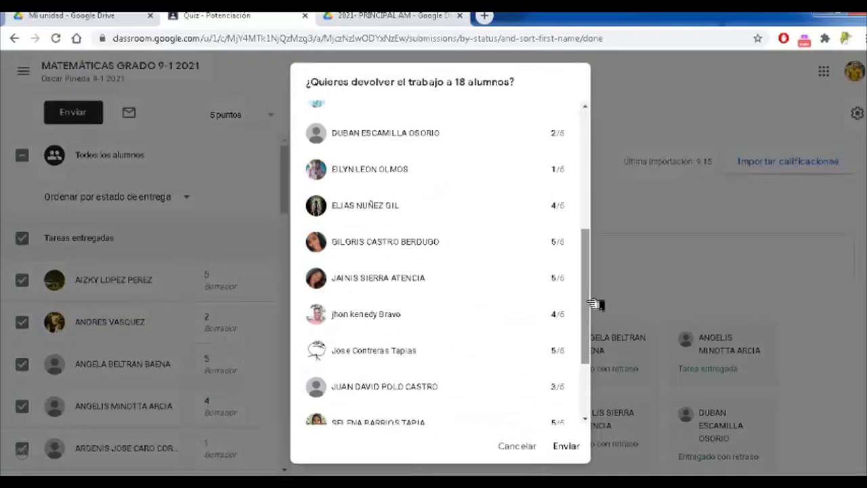
pyautogui.click(571, 453)
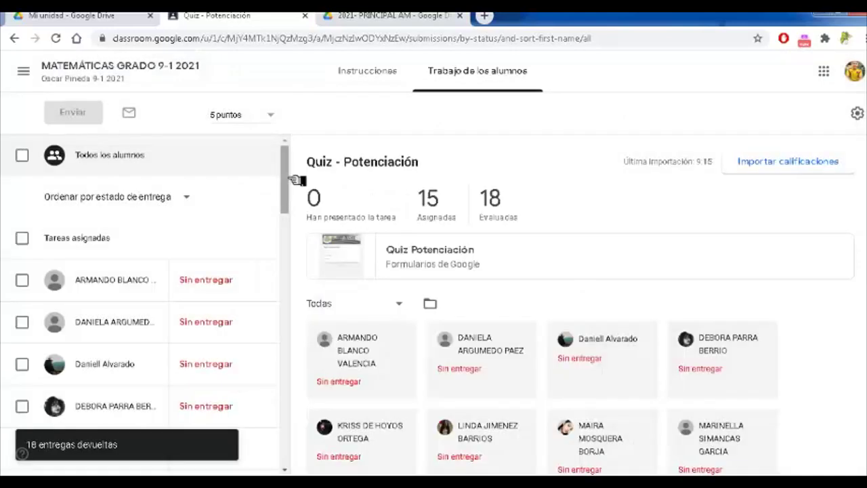
# - Review the assigned and graded students' marks, opening the details of the student who has a draft grade without a submission
pyautogui.moveTo(288, 177); pyautogui.dragTo(275, 285)
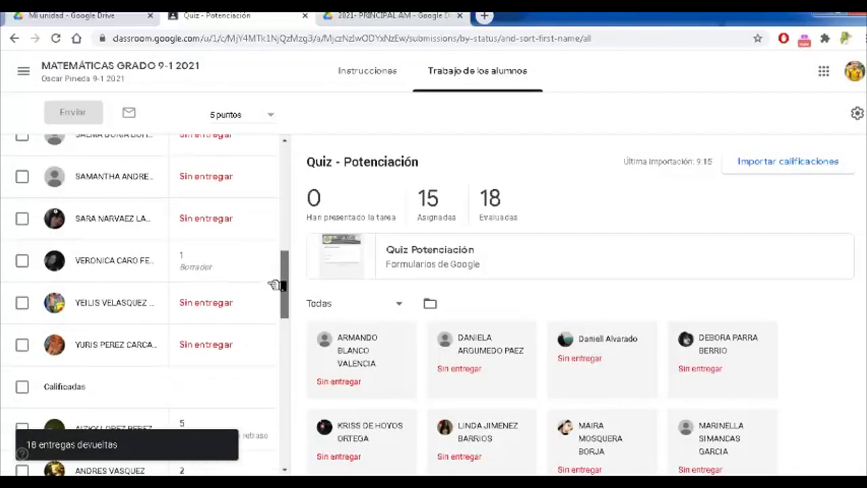
pyautogui.click(234, 268)
pyautogui.moveTo(296, 294); pyautogui.dragTo(293, 301)
pyautogui.scroll(-1, 294, 307)
pyautogui.scroll(1, 292, 305)
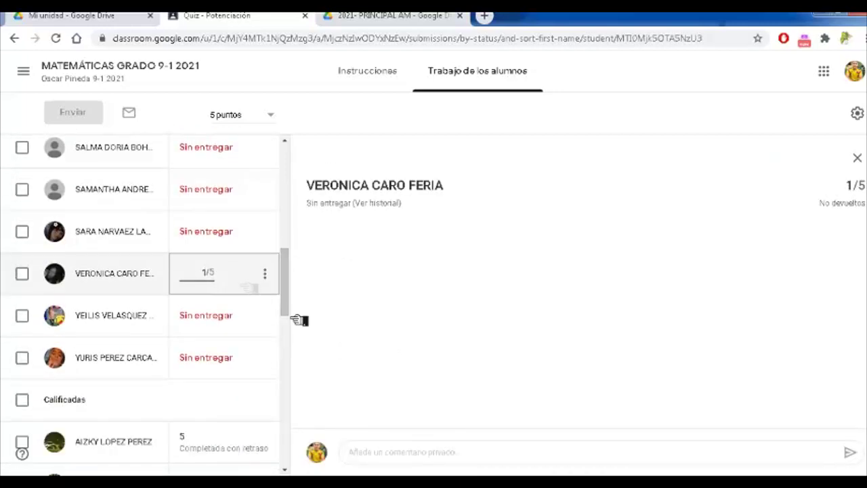
pyautogui.moveTo(296, 305); pyautogui.dragTo(284, 437)
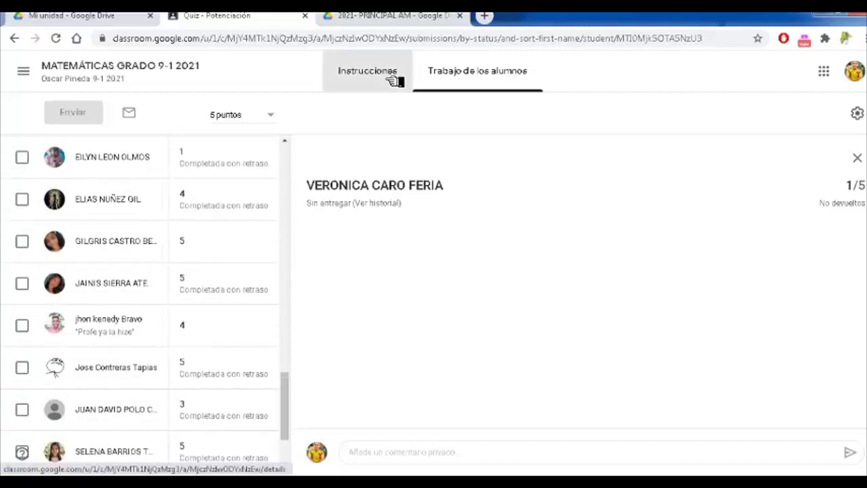
# - View the quiz's instructions and its student work again, and return to the class stream
pyautogui.click(395, 80)
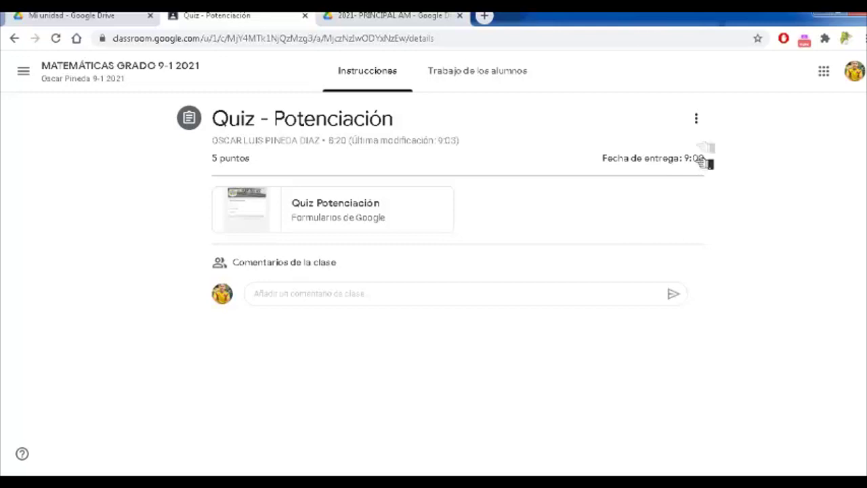
pyautogui.click(476, 86)
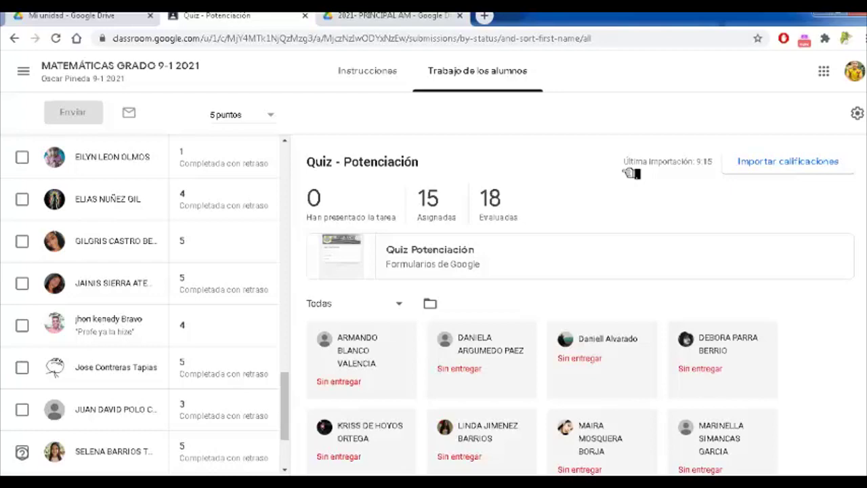
pyautogui.click(145, 71)
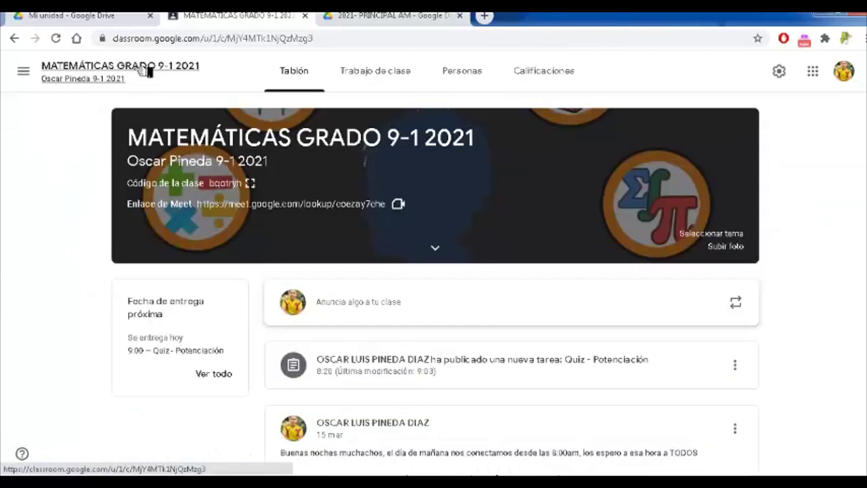